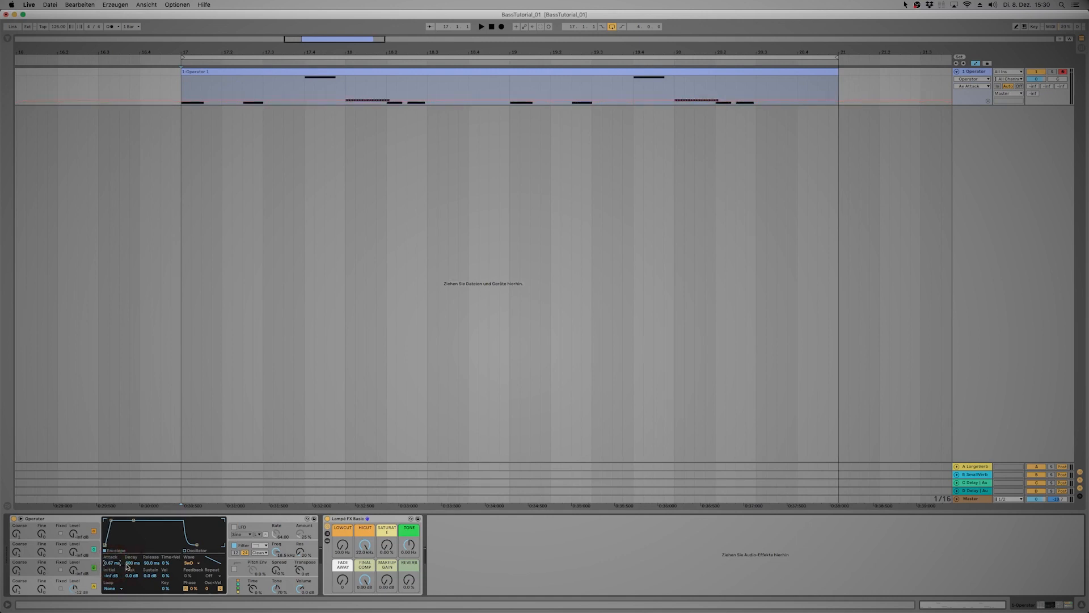
Adjust the decay and release of Operator's oscillator envelope while auditioning the bass clip.
click(133, 563)
key(space)
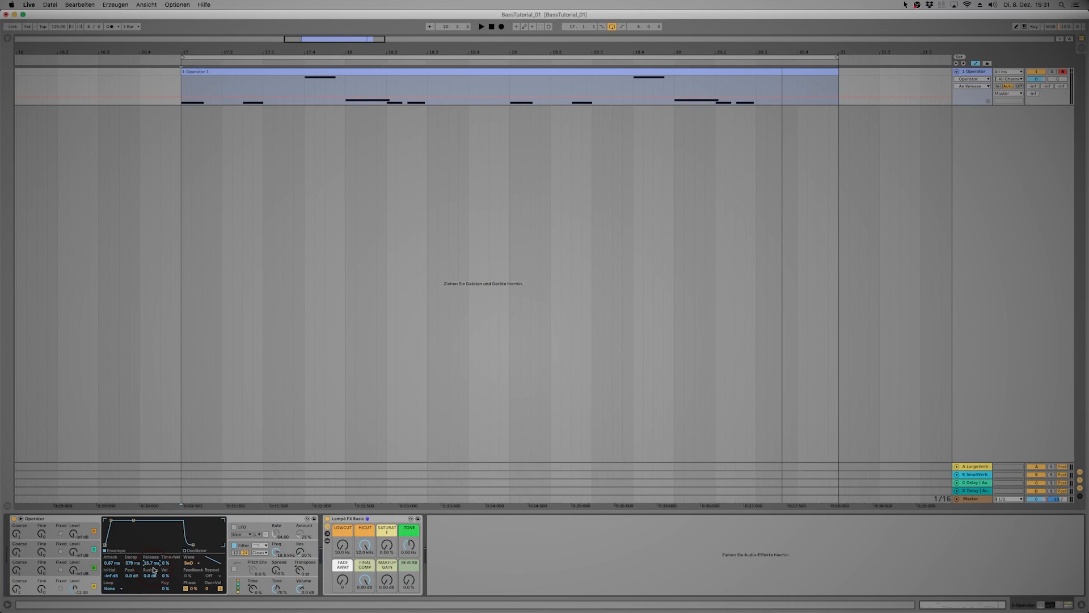
Lower Operator's filter frequency and set its resonance to 0 %, auditioning the bass clip with each change.
click(277, 553)
drag(276, 553, 277, 562)
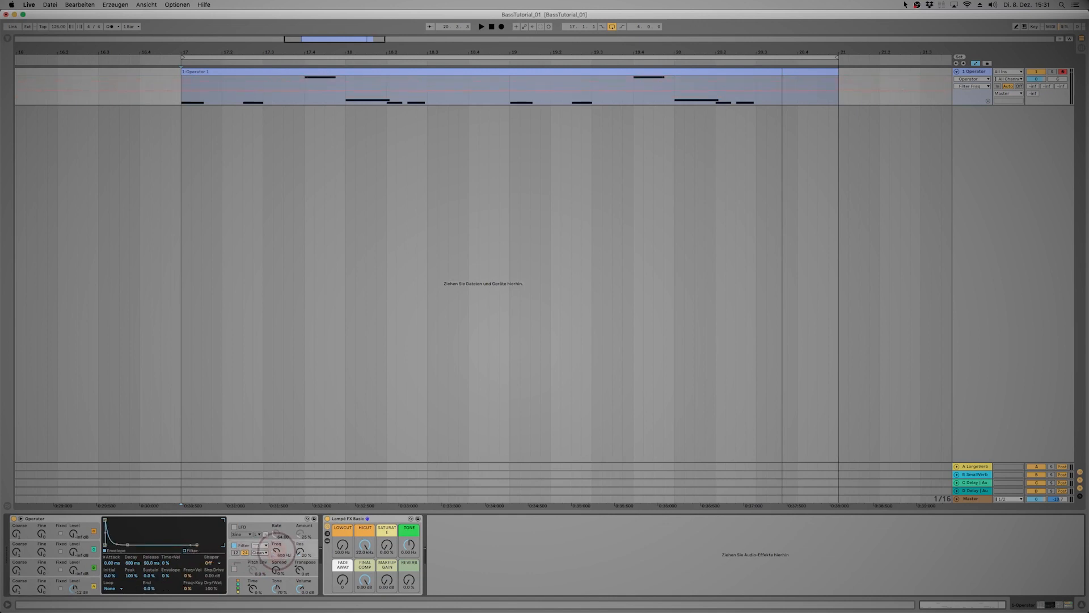
key(space)
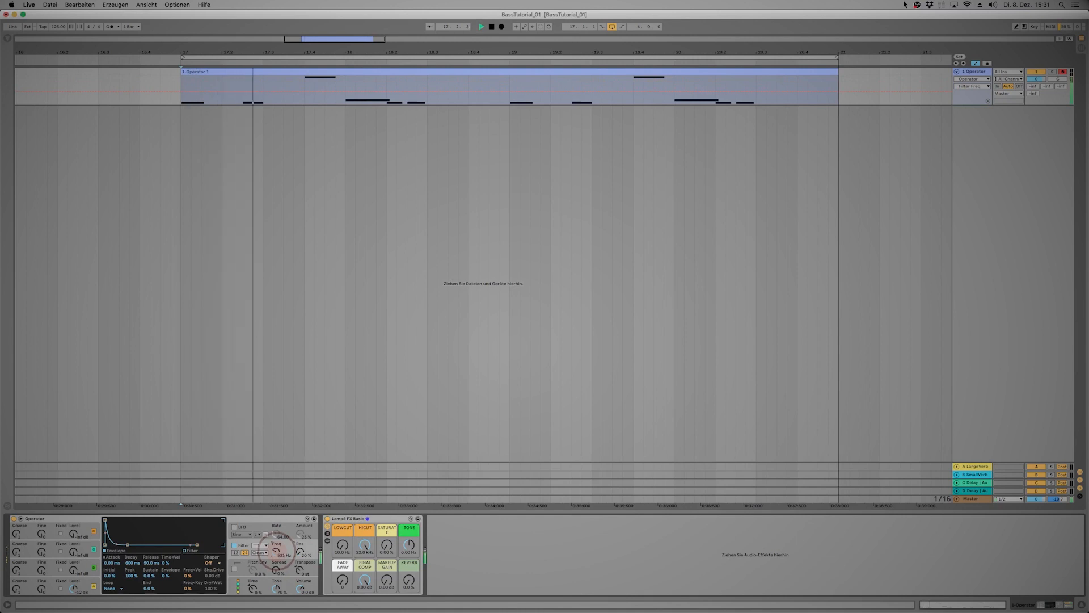
click(301, 553)
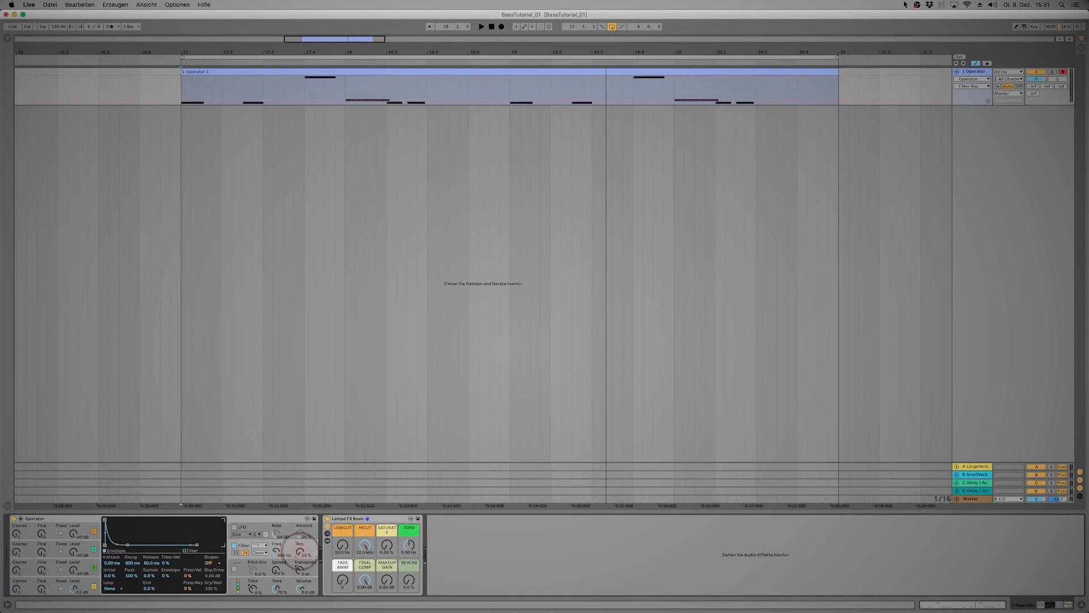
key(space)
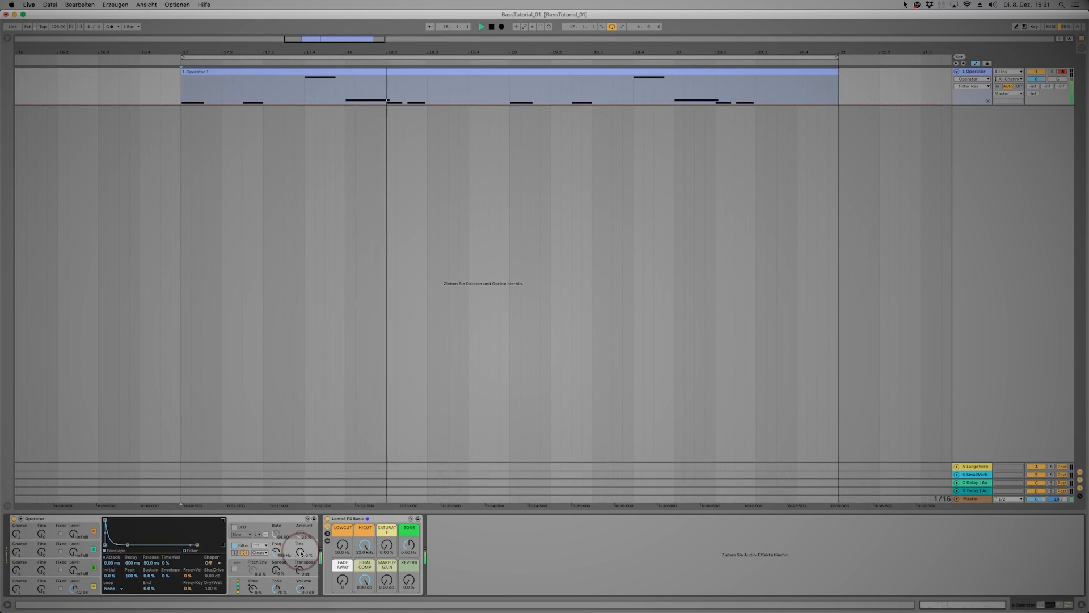
key(space)
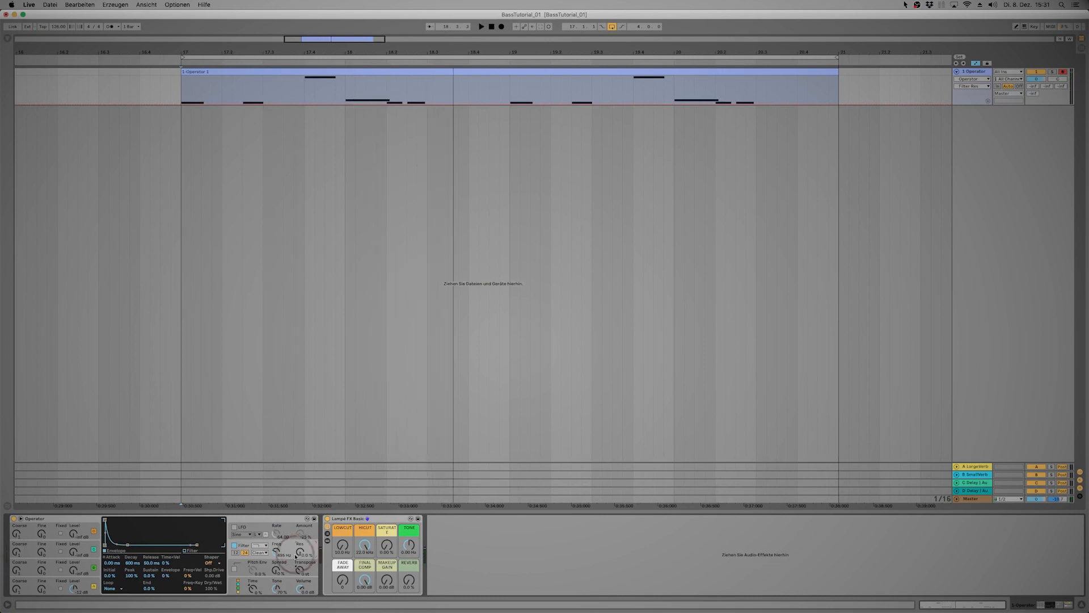
Enable Operator's pitch envelope section with Glide on at 46.8 ms, and raise the Spread amount.
click(236, 567)
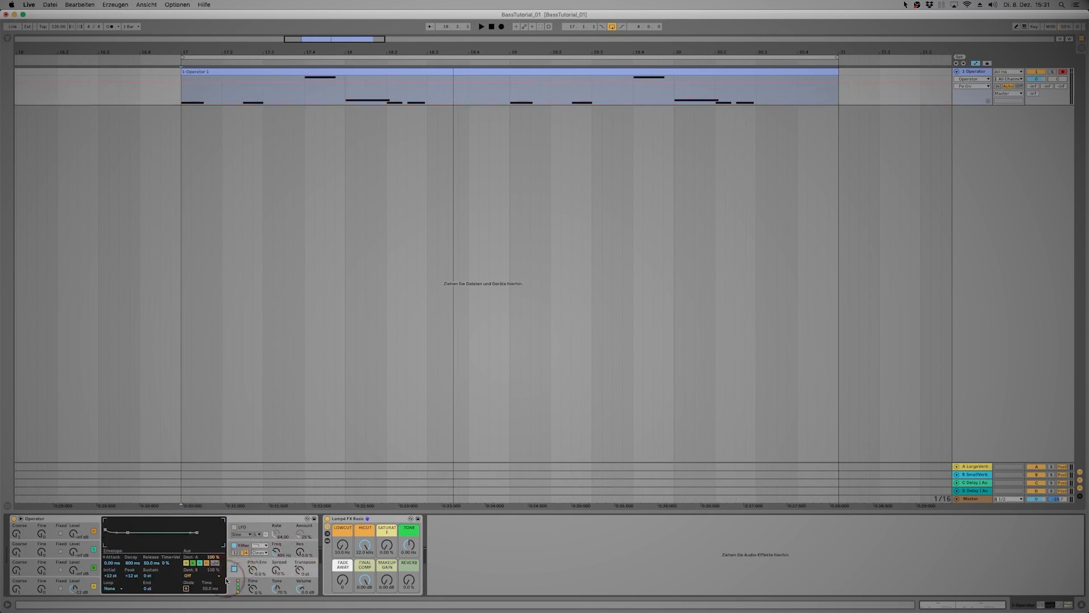
click(186, 588)
key(space)
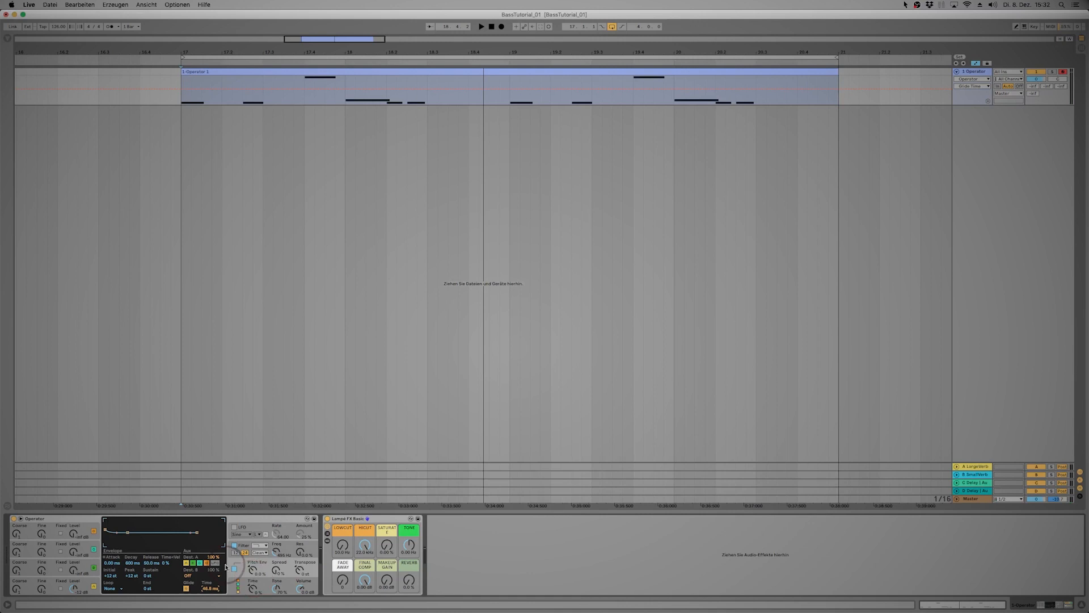
mouse_move(275, 573)
mouse_down()
mouse_move(276, 557)
mouse_move(276, 568)
mouse_up()
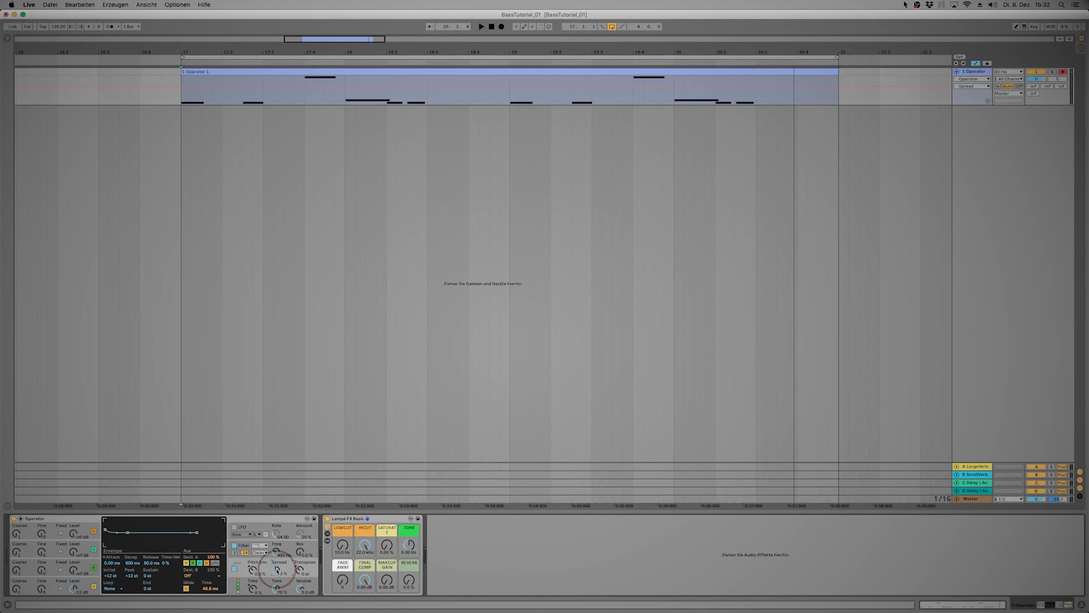
Add an EQ Eight from the audio effects to the end of the bass track's device chain.
click(8, 41)
drag(78, 170, 484, 537)
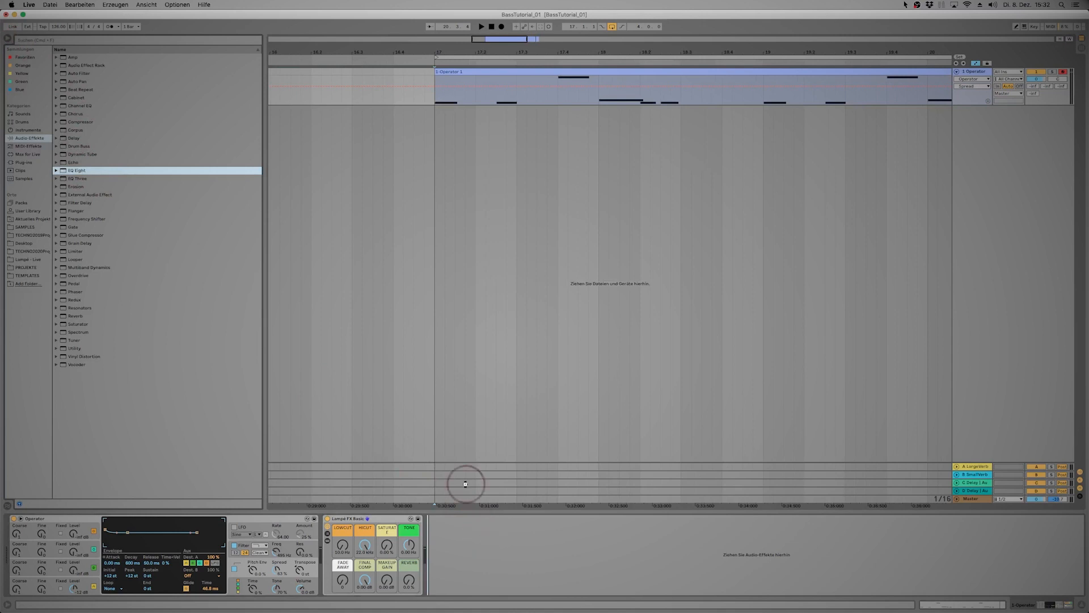
click(8, 39)
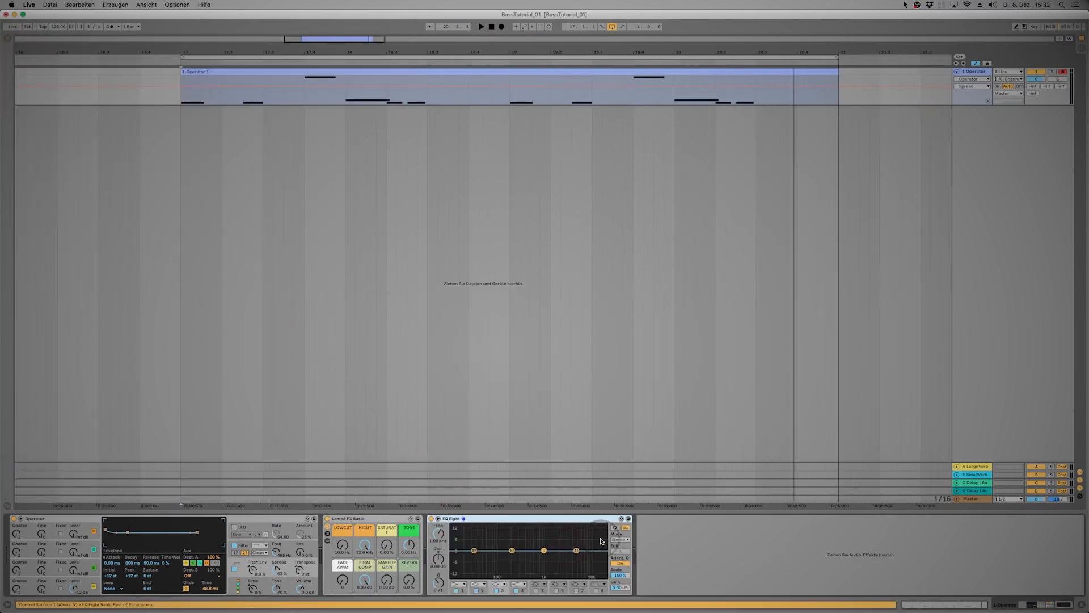
Set EQ Eight to M/S mode and switch its editing to the side channel.
click(620, 540)
click(623, 557)
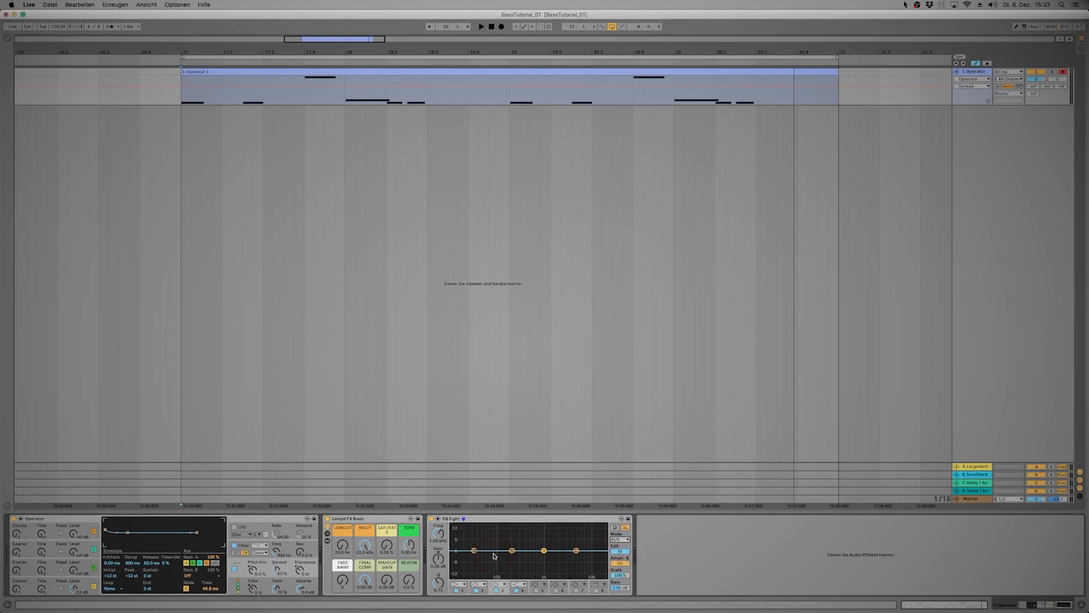
click(620, 550)
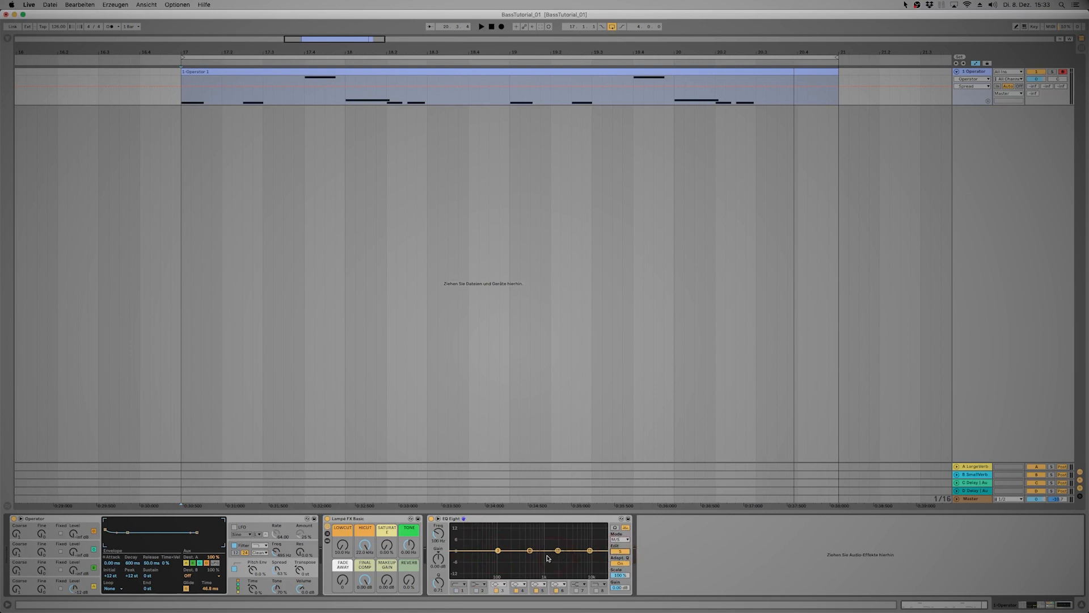
Enable EQ Eight's band 1 on the side channel as a steep low cut and raise its cutoff frequency.
click(457, 589)
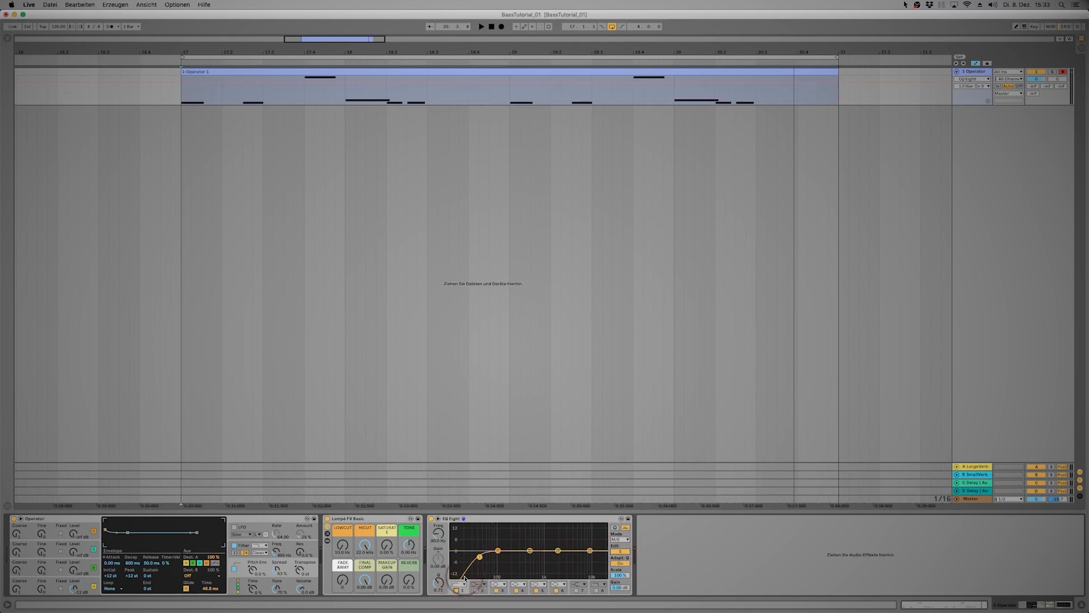
click(458, 584)
click(470, 562)
drag(438, 533, 438, 523)
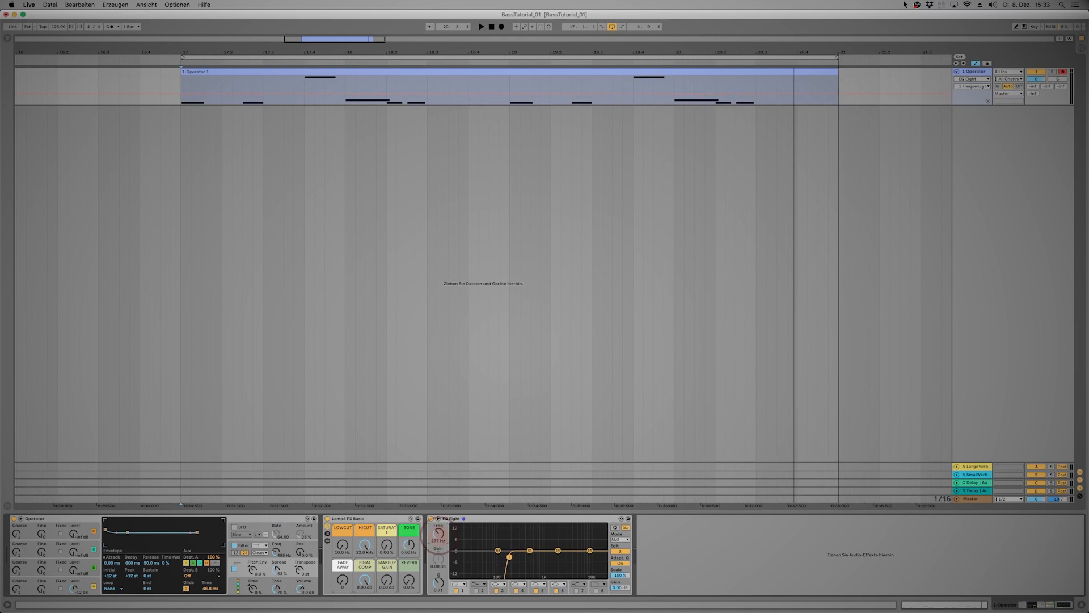
Play the bass clip with EQ Eight switched on and bypassed to compare the side-channel low cut.
key(space)
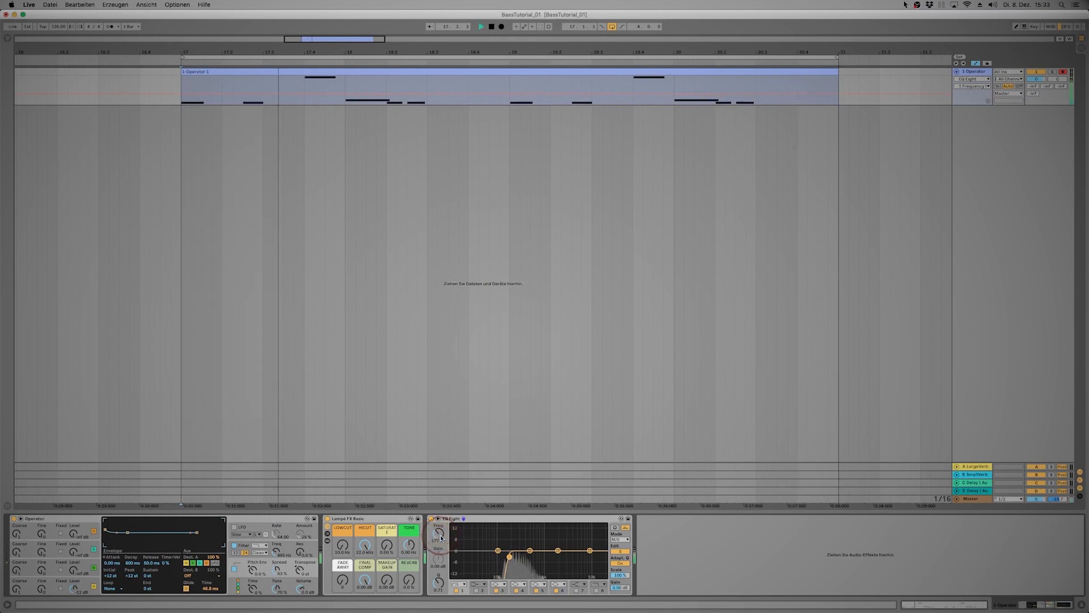
key(space)
click(431, 519)
key(space)
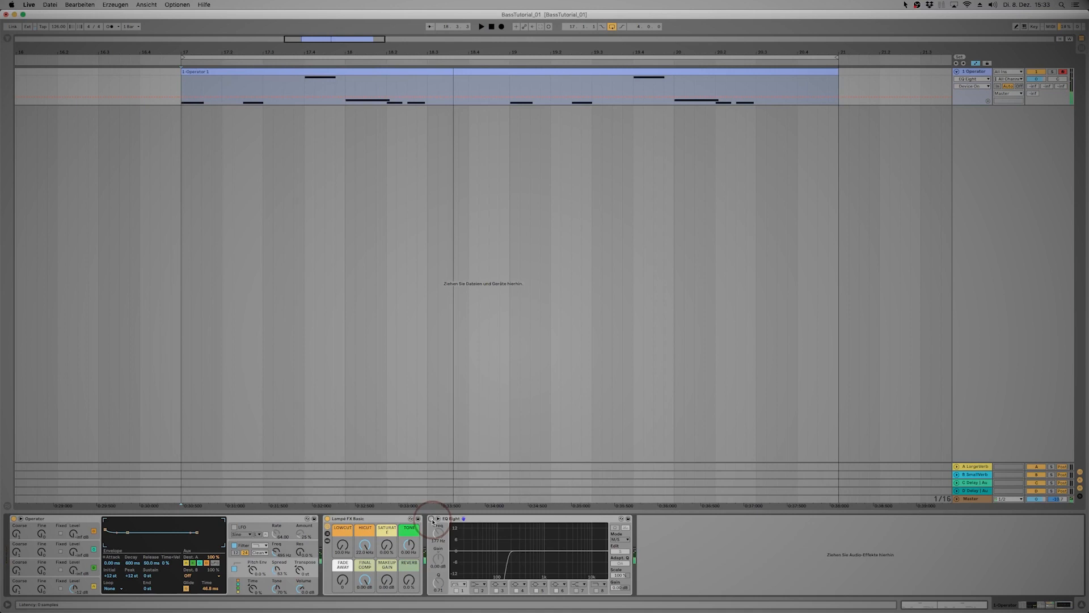
click(432, 519)
key(space)
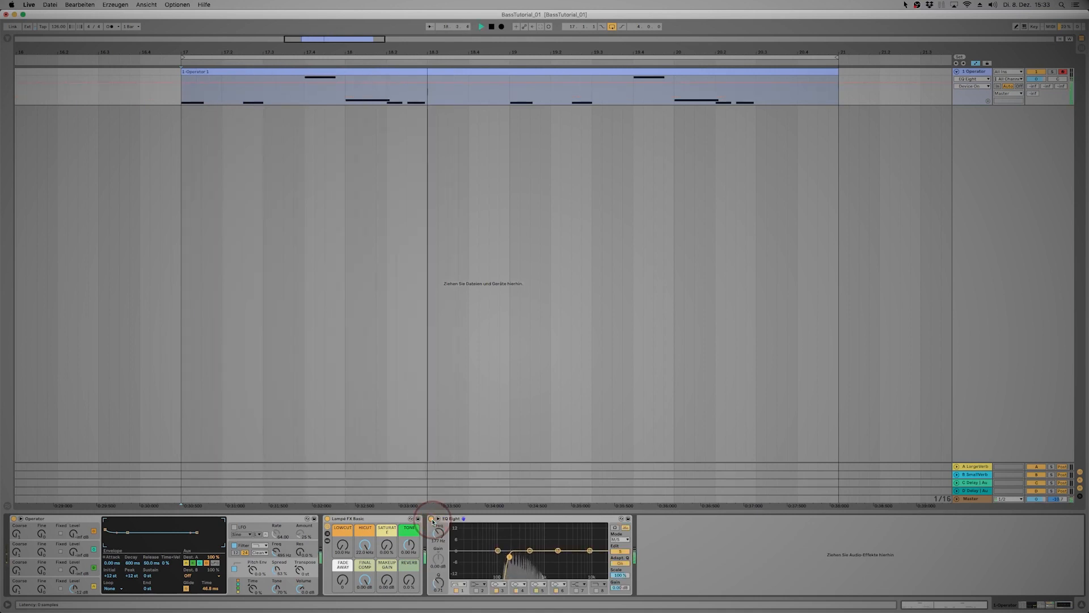
key(space)
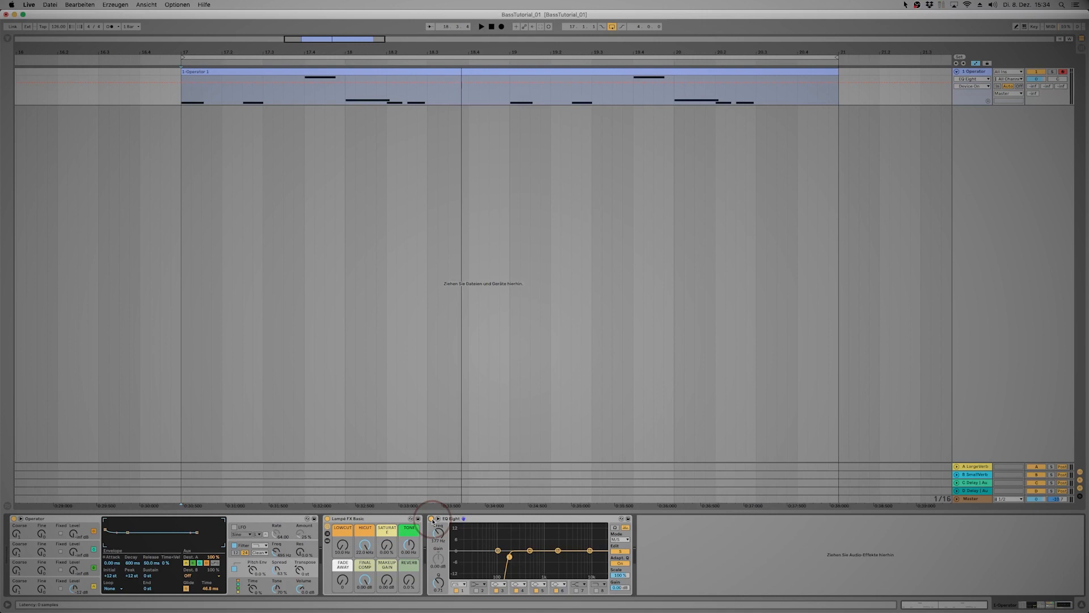
Raise the effect rack's Saturate to about 22 % and increase its Lowcut frequency while auditioning the bass.
key(space)
drag(387, 549, 390, 543)
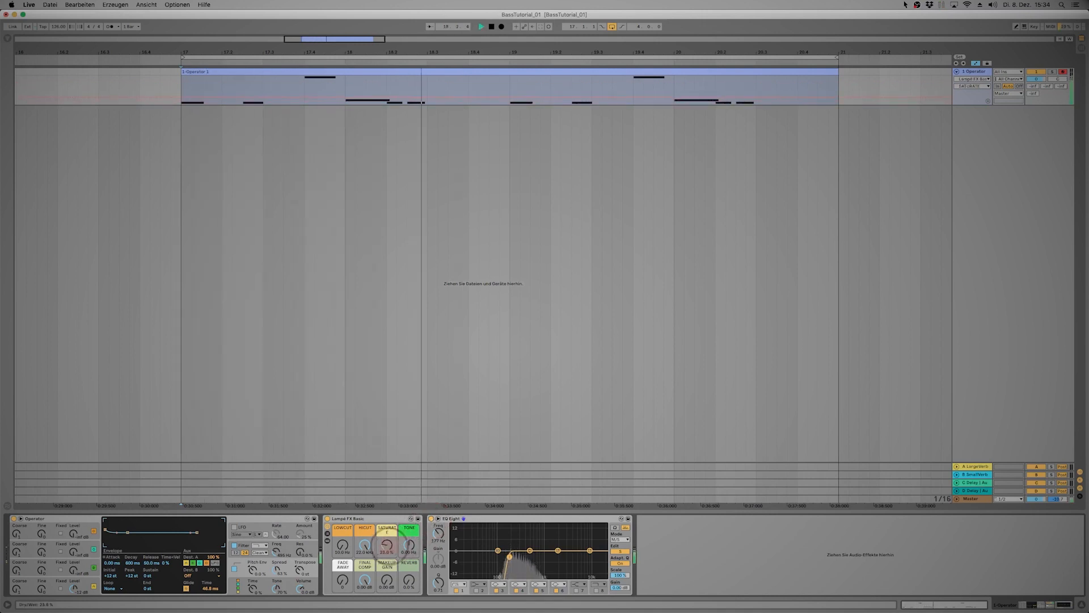
drag(344, 548, 344, 538)
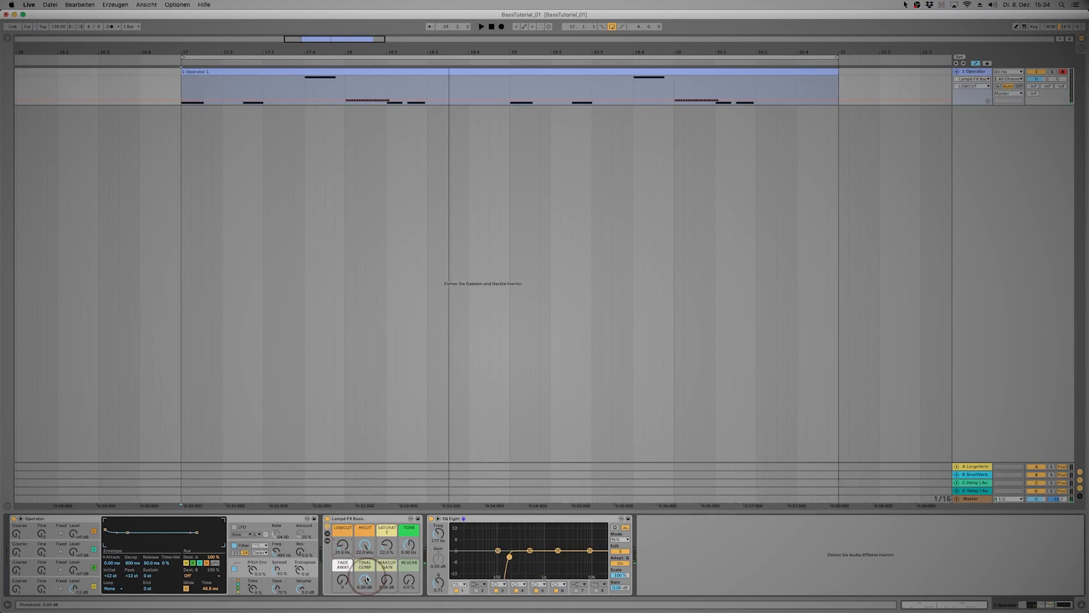
Lower the threshold of the effect rack's Final Comp and play the bass clip.
drag(367, 579, 366, 581)
key(space)
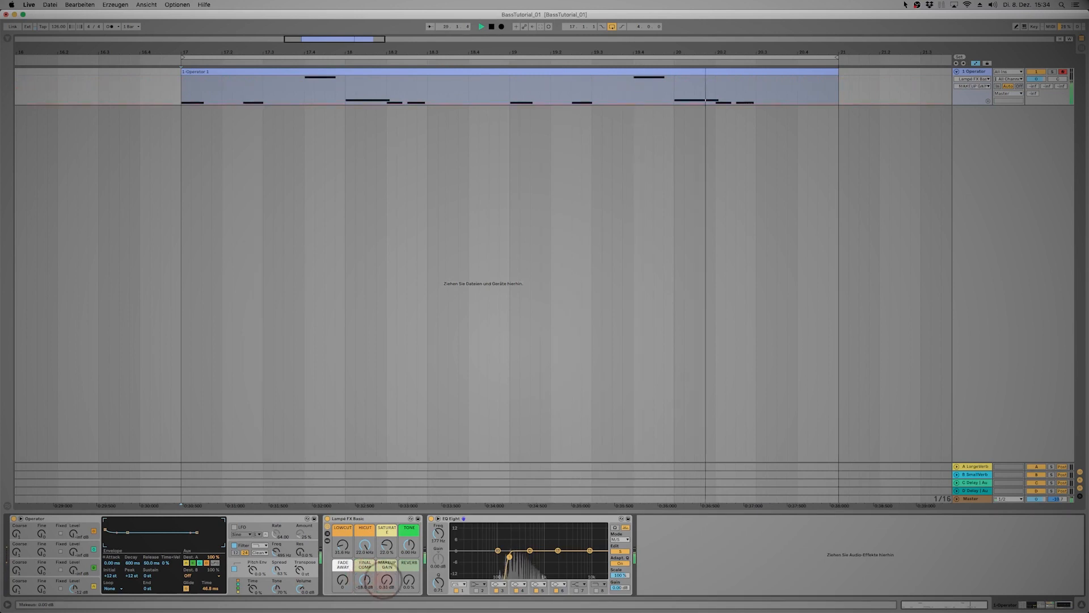